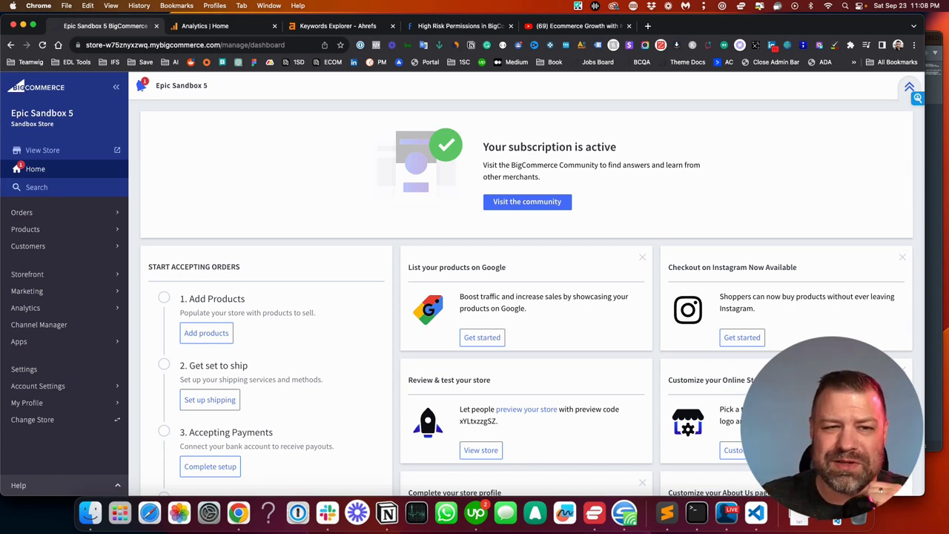
- Create a new storefront web page named New Form with the page URL /new-form/
left_click(32, 276)
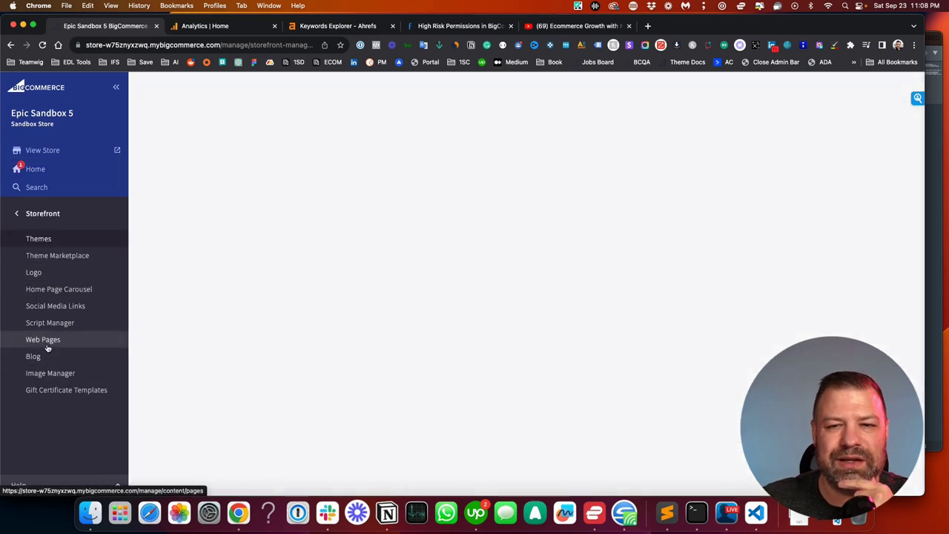
left_click(45, 340)
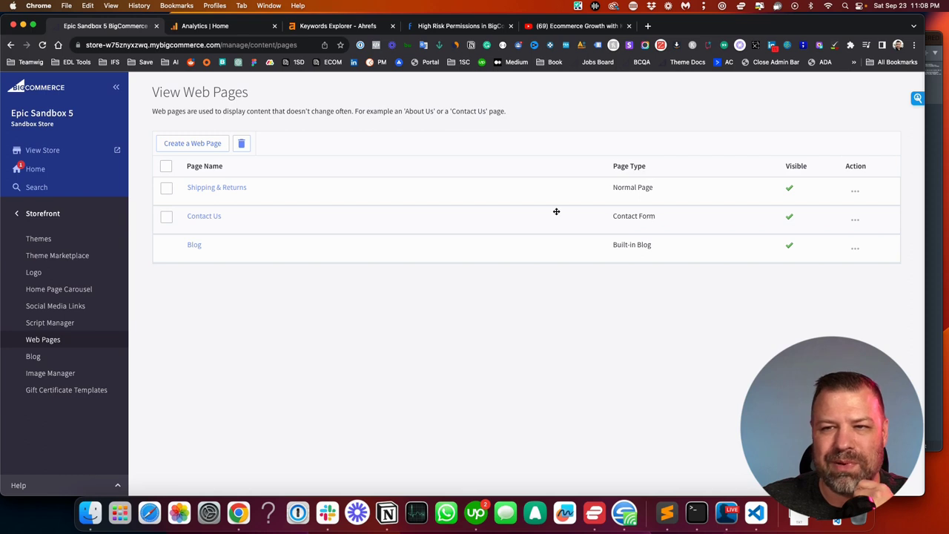
left_click(199, 144)
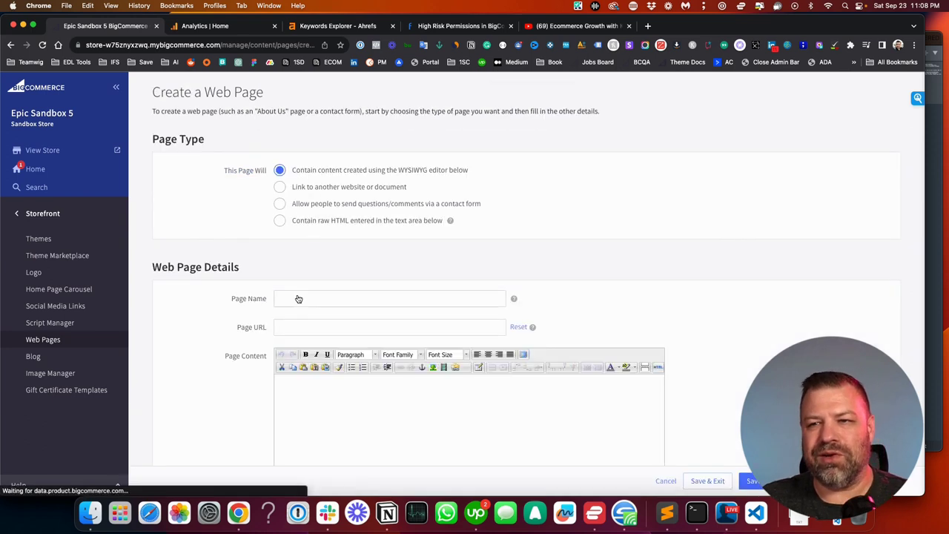
left_click(296, 298)
type("New Blo")
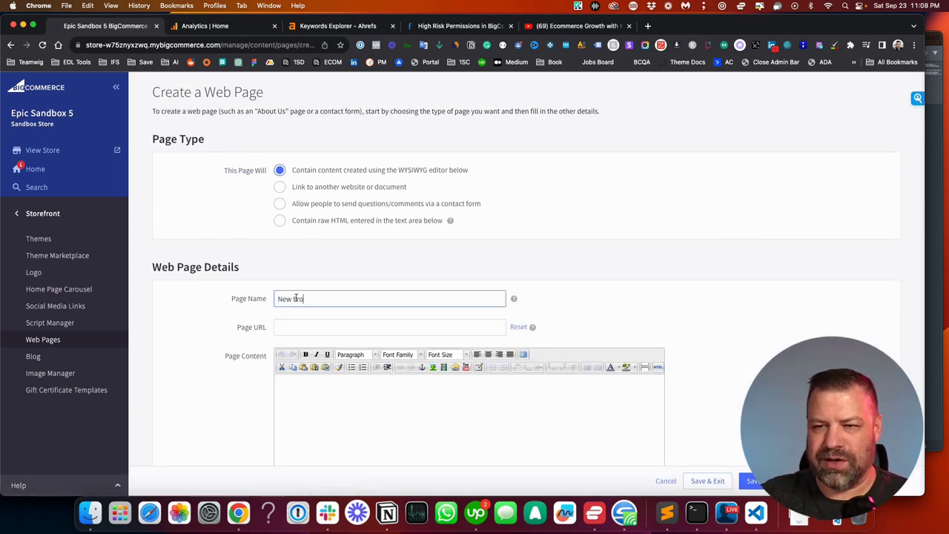
key("BackSpace")
key("BackSpace")
type("Form")
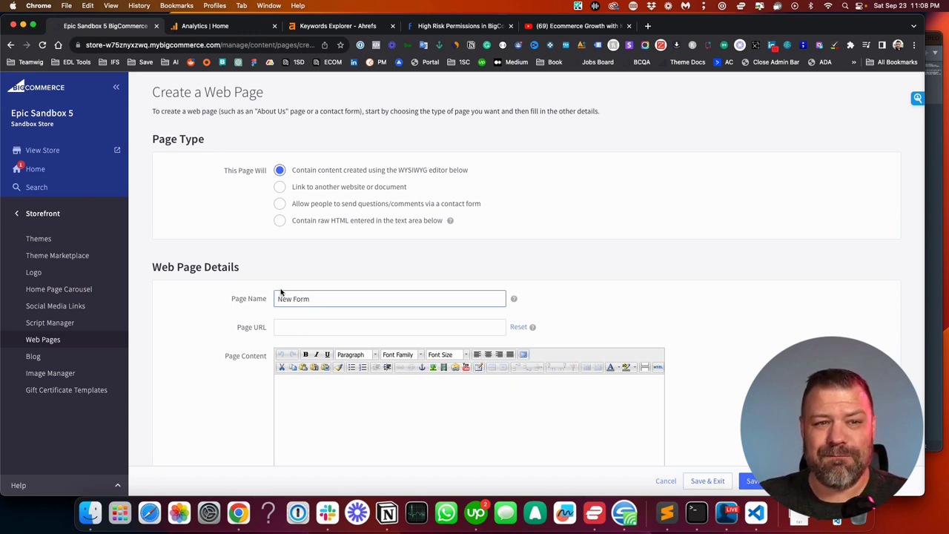
left_click(315, 327)
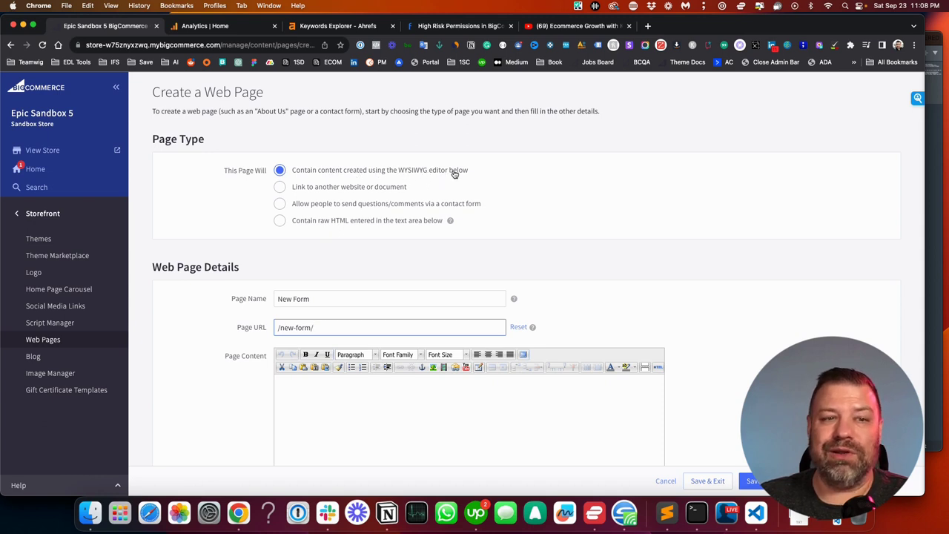
- Make the page a contact form for questions/comments and fill its content with two lines of placeholder text, "sadf;lkhasd;flkhasd" and "'lshkadf;lhkasdff;lkh"
left_click(279, 205)
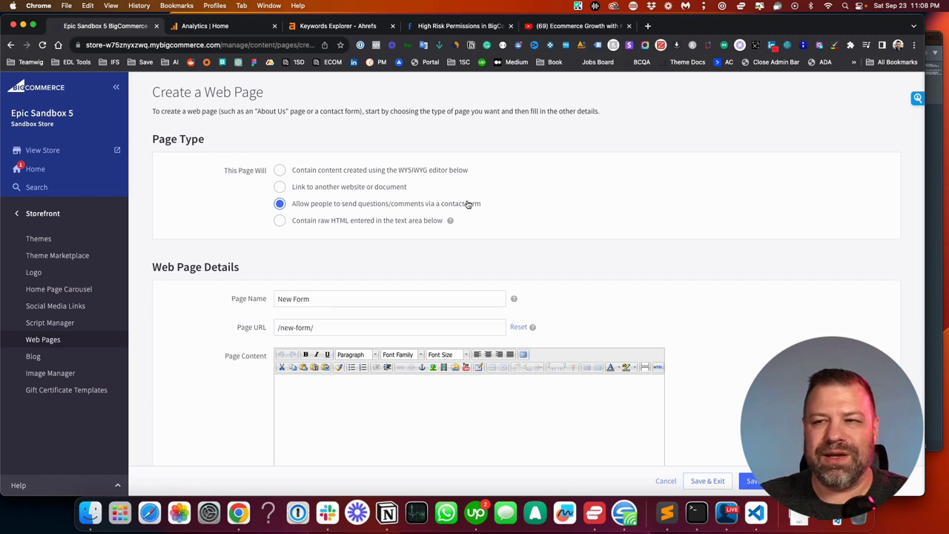
scroll(459, 211, "down", 3)
left_click(346, 334)
type("sadf;lkhasd;flkhasd ")
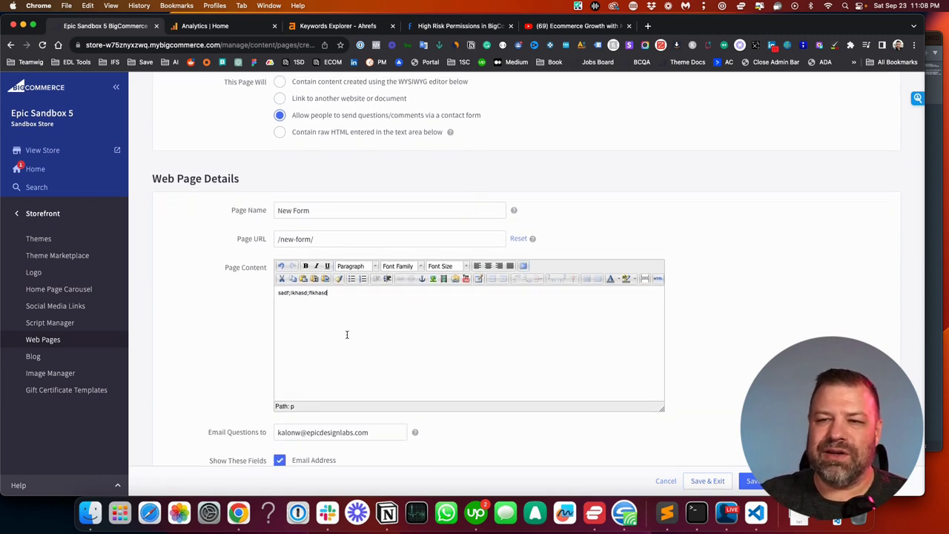
type("'lshkadf;lkhasdf;lkh")
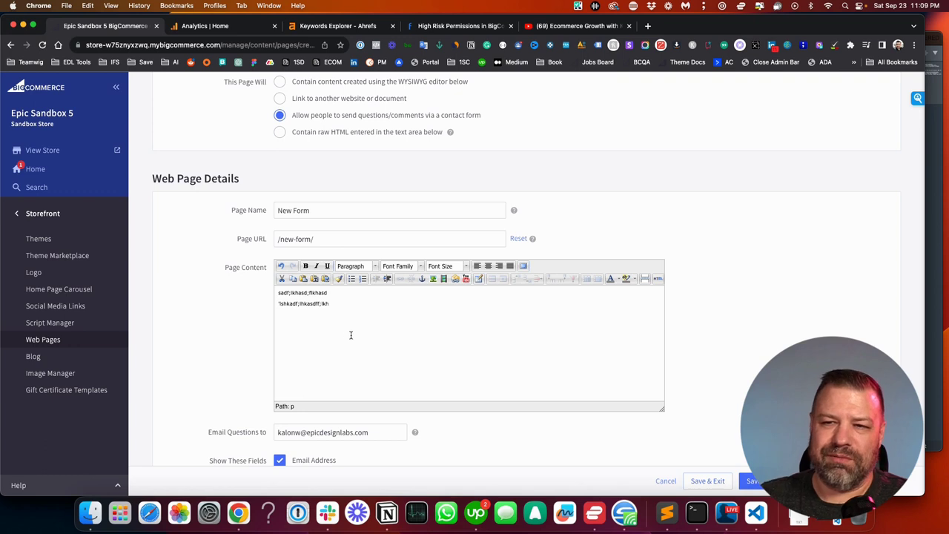
- Show the Full Name, Company Name, Phone Number, Order Number and RMA Number fields on the contact form
scroll(285, 330, "down", 3)
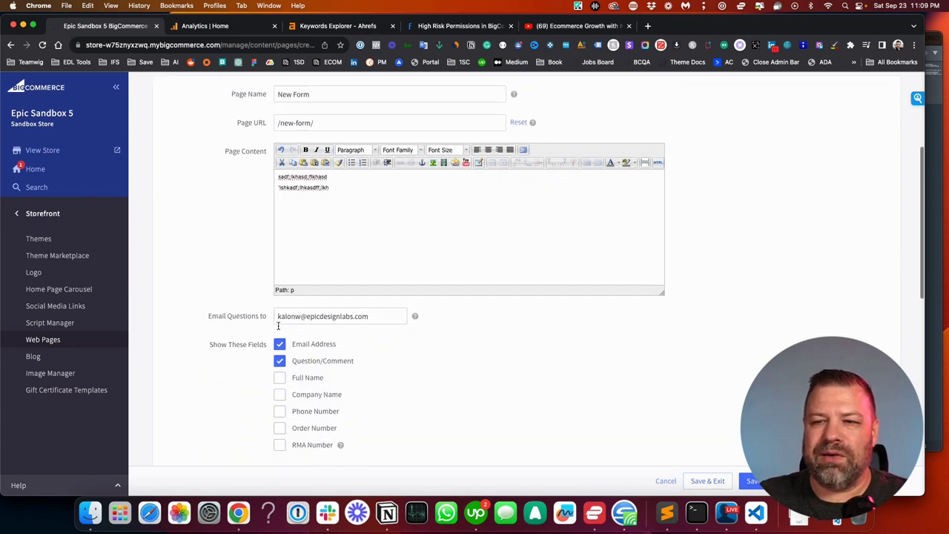
scroll(278, 326, "down", 3)
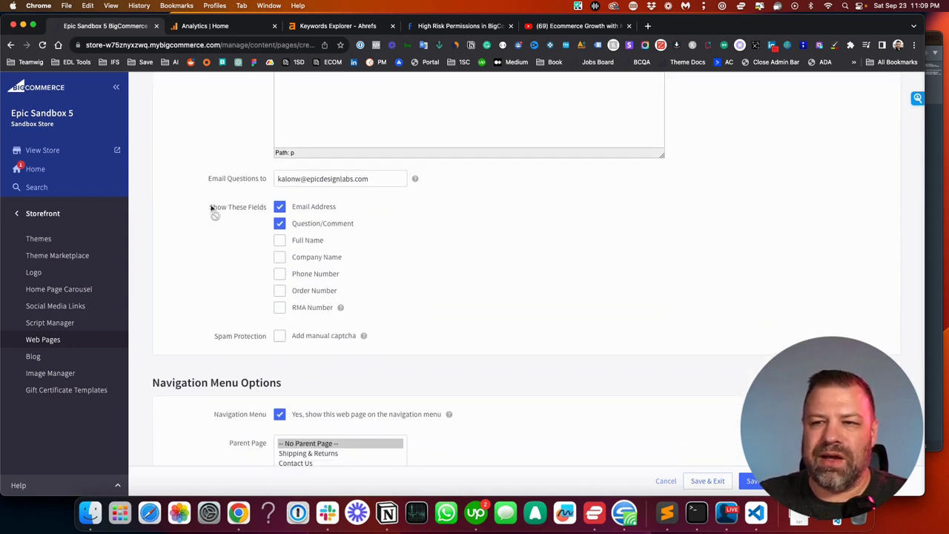
scroll(279, 231, "up", 1)
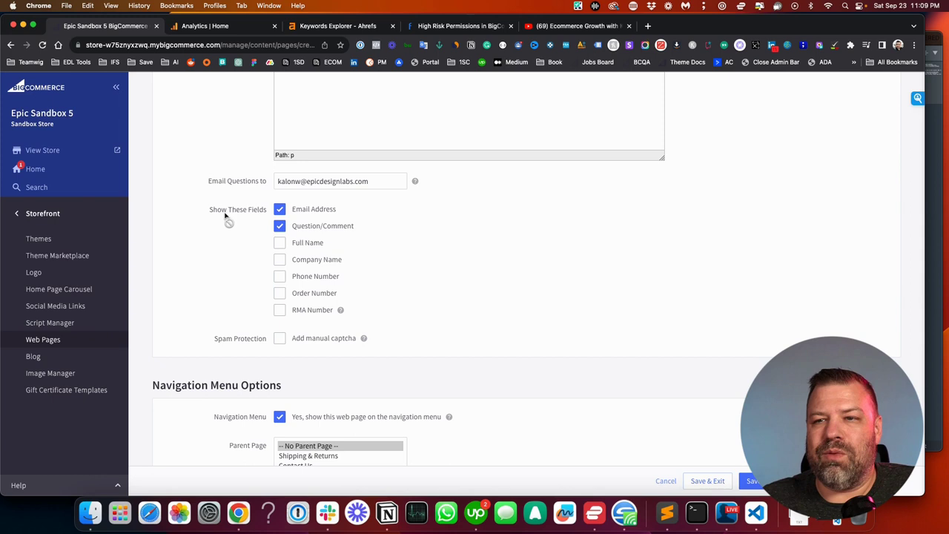
left_click(279, 242)
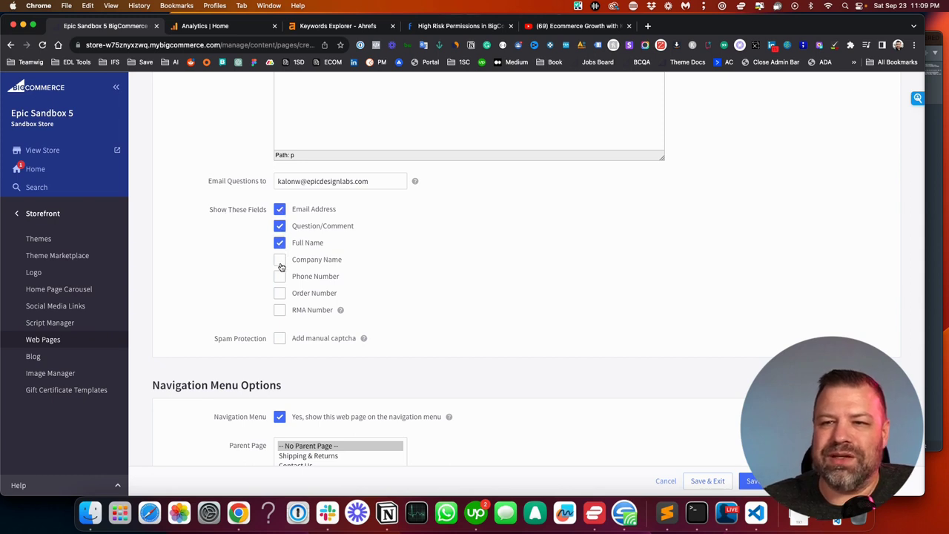
left_click(279, 259)
left_click(279, 276)
left_click(279, 293)
left_click(279, 309)
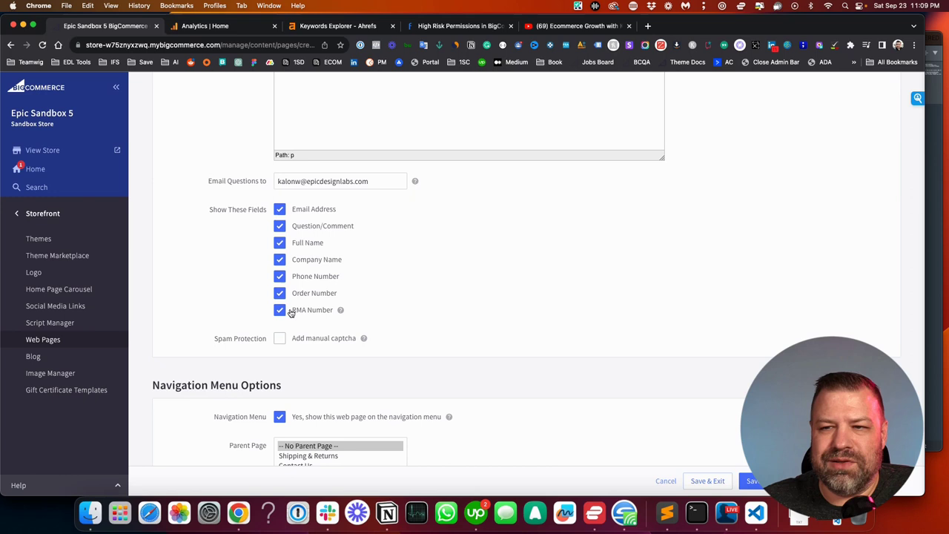
- Add the manual captcha for spam protection and hide the RMA Number field, saving the page and exiting
scroll(290, 312, "up", 1)
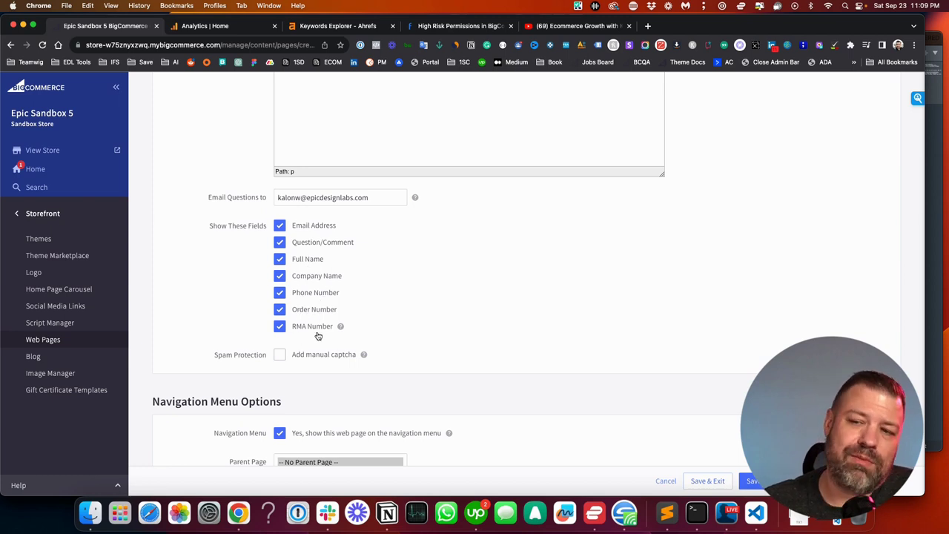
scroll(320, 333, "down", 1)
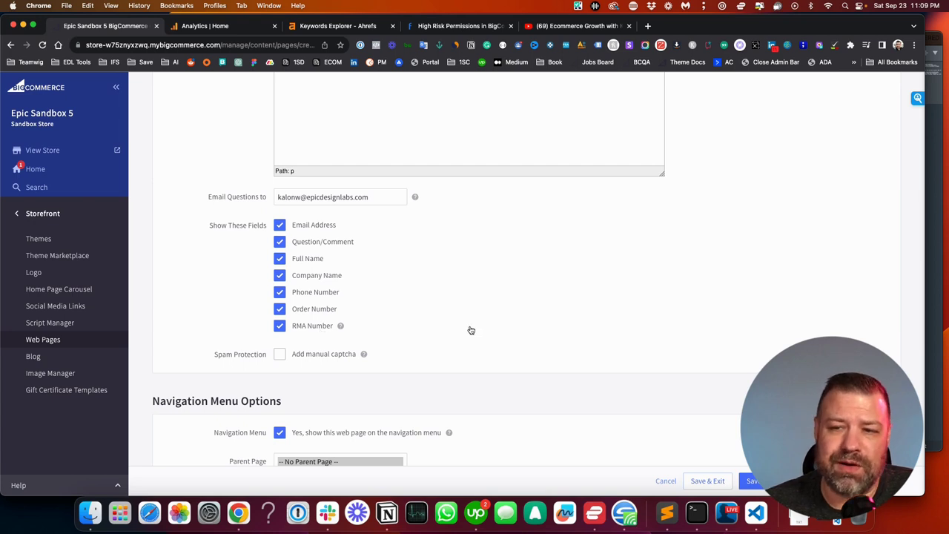
mouse_move(343, 330)
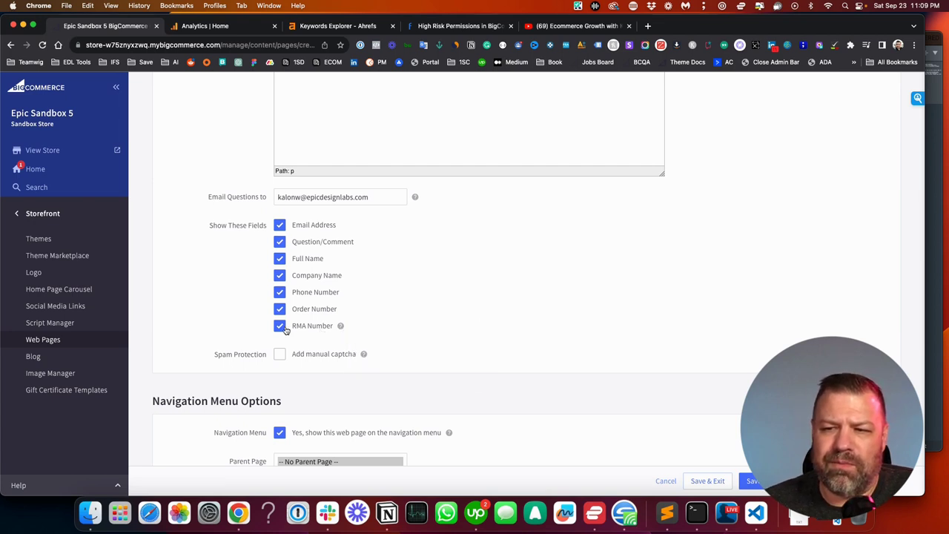
left_click(287, 357)
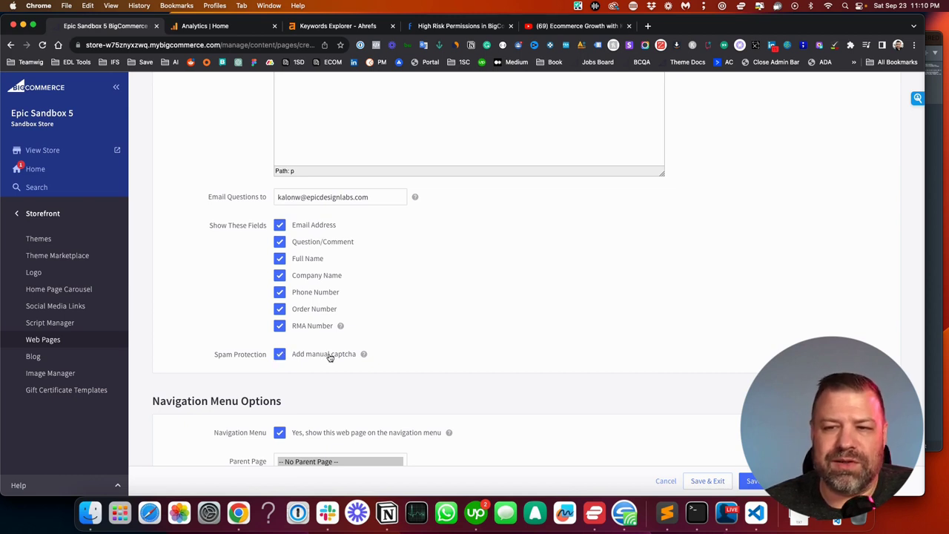
scroll(305, 352, "down", 1)
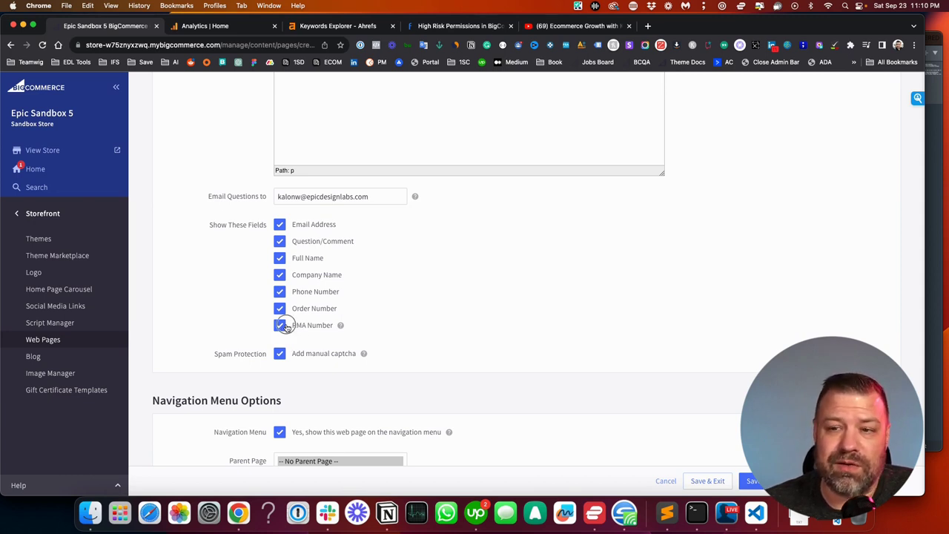
left_click(282, 325)
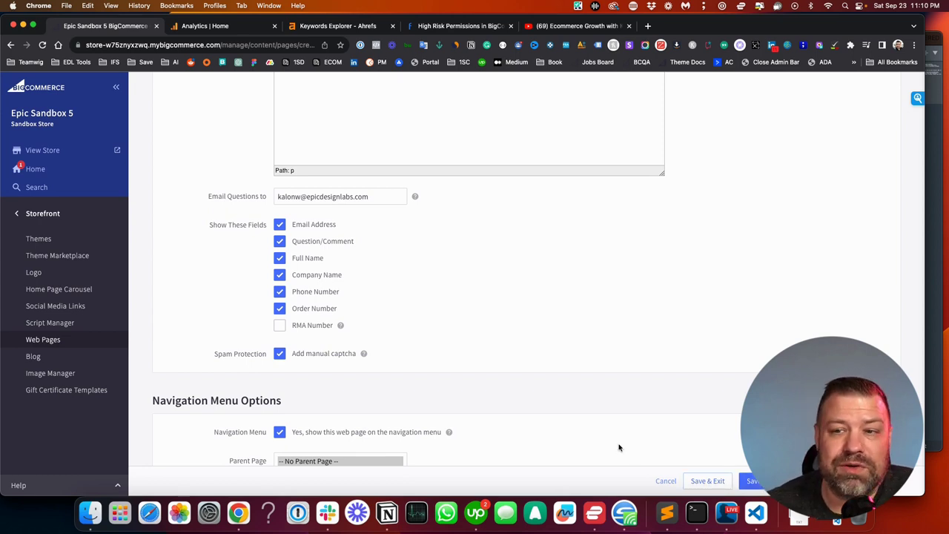
left_click(708, 481)
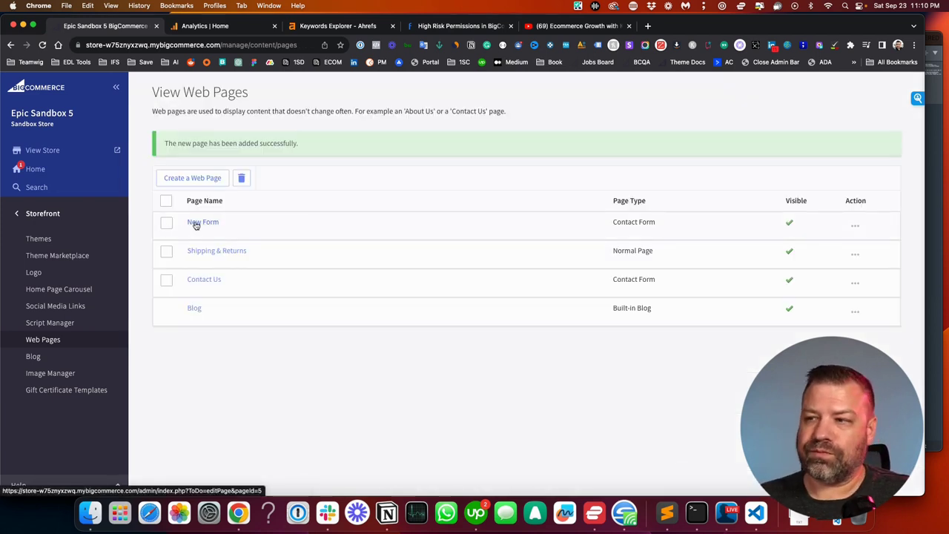
- Copy the New Form page's URL path and open /new-form/ on the live storefront in the new tab
left_click(197, 223)
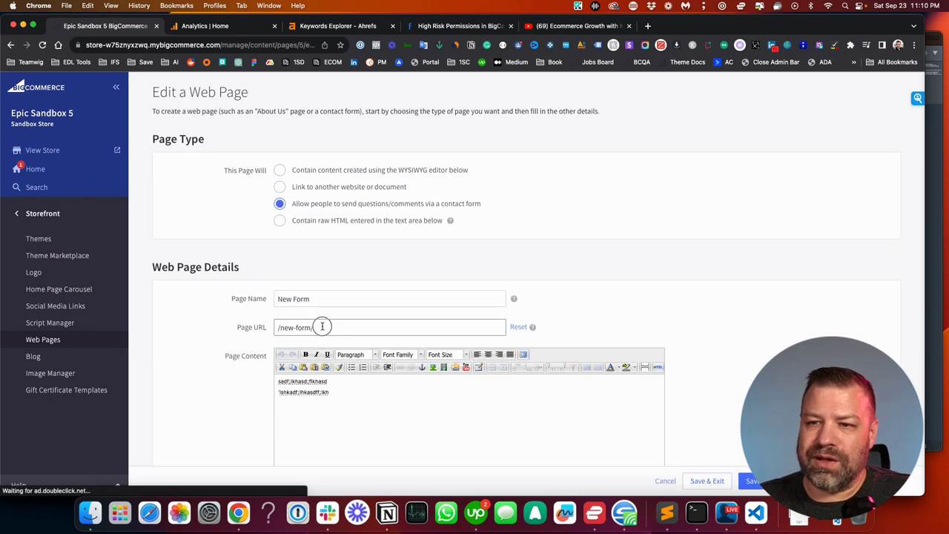
left_click_drag(321, 326, 205, 324)
key("super+c")
left_click(119, 151)
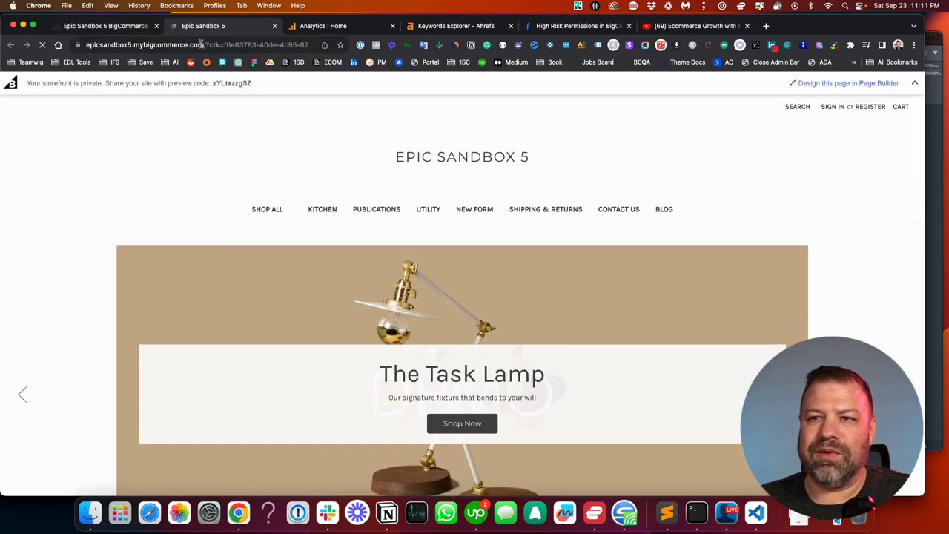
left_click_drag(202, 45, 470, 46)
key("super+v")
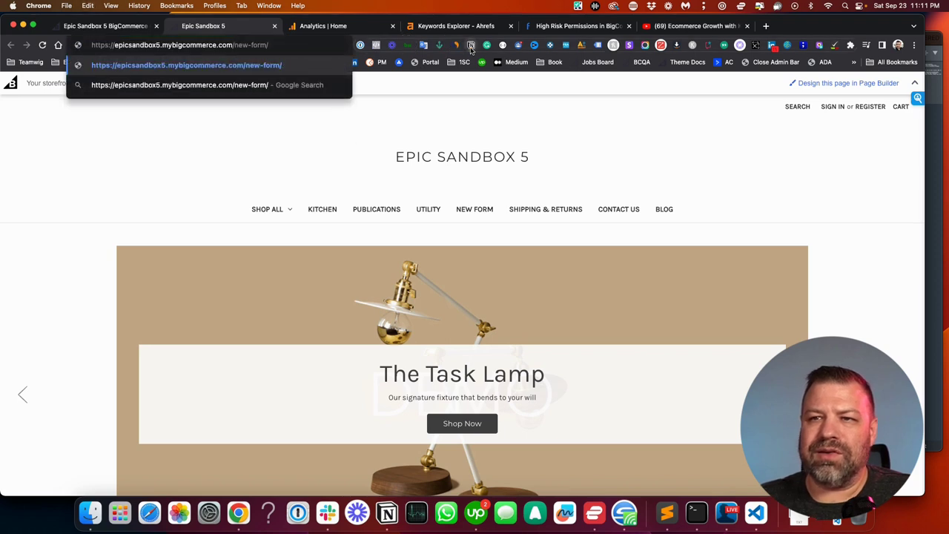
key("Return")
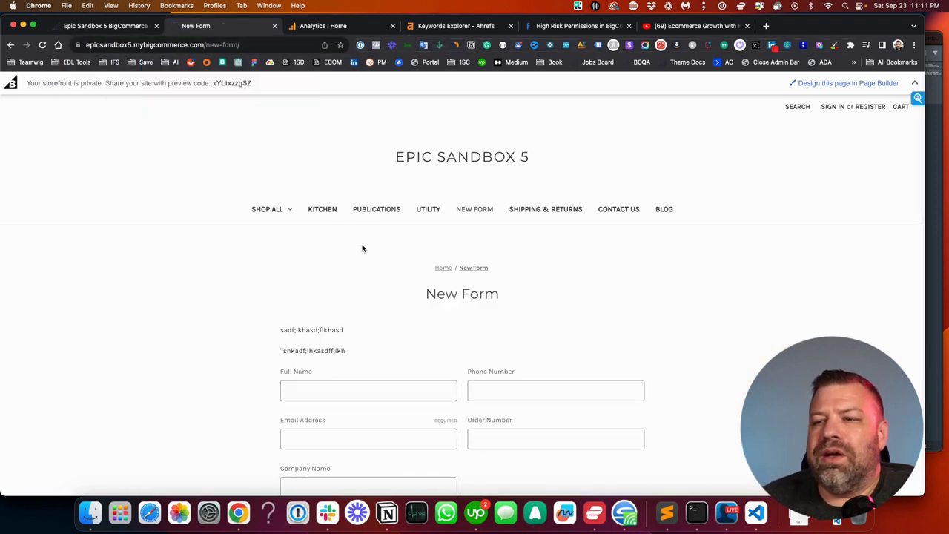
- Examine the published form's intro text, input fields, verification question and reCAPTCHA
triple_click(323, 346)
left_click_drag(323, 346, 275, 333)
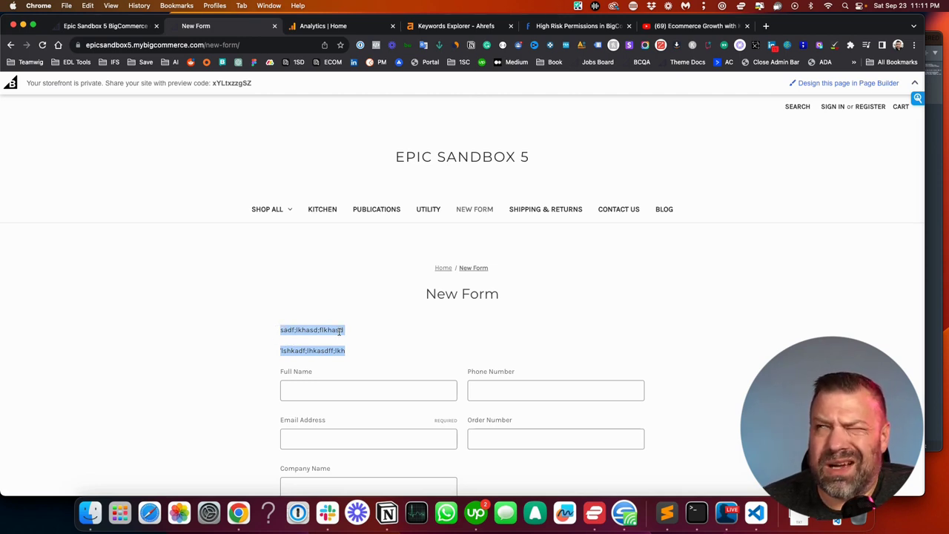
scroll(368, 334, "down", 5)
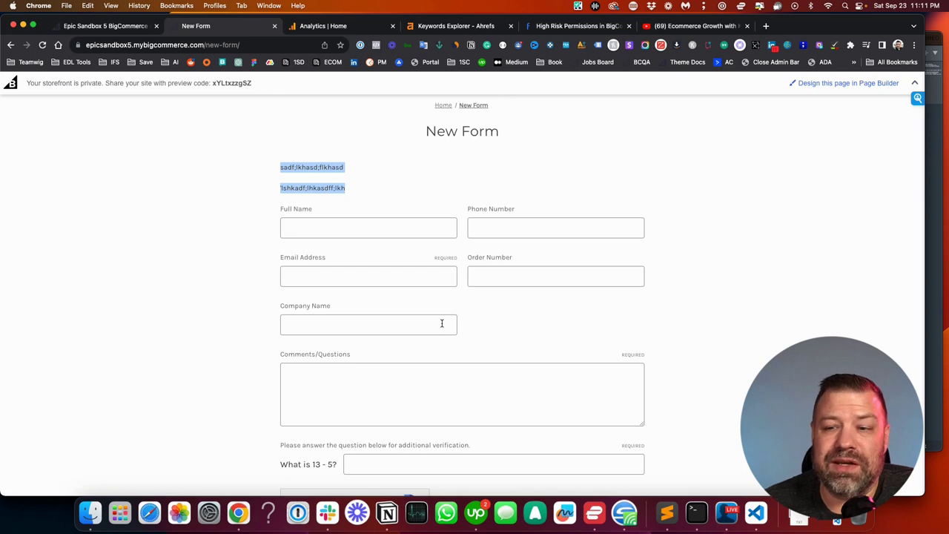
scroll(441, 323, "down", 2)
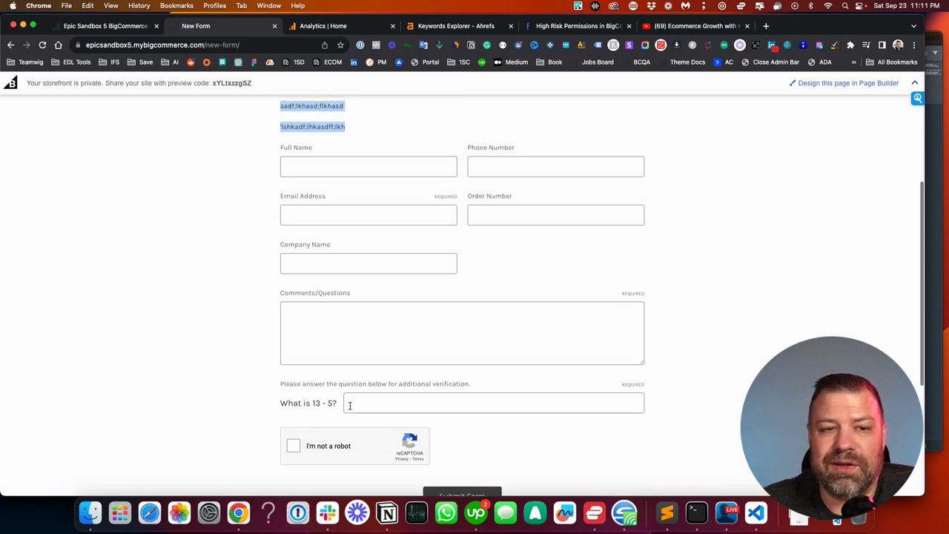
scroll(349, 404, "up", 1)
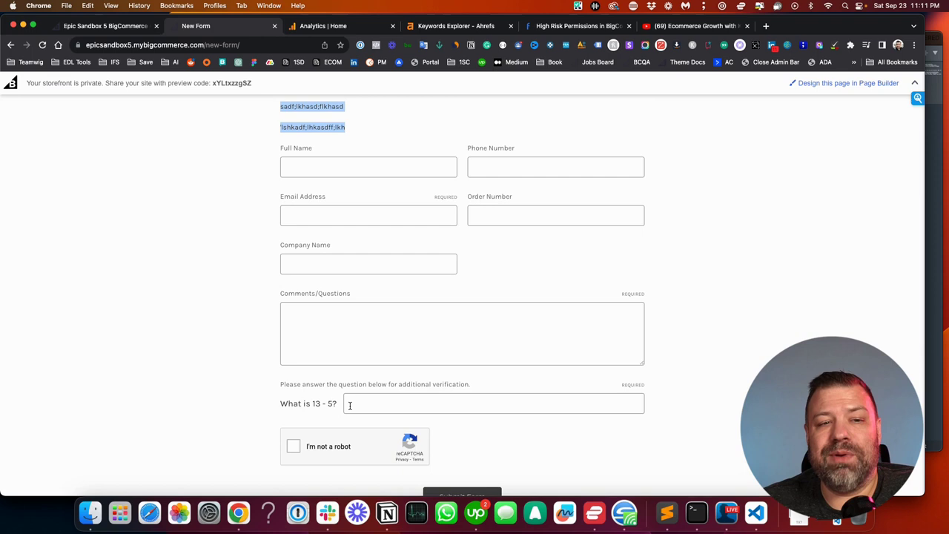